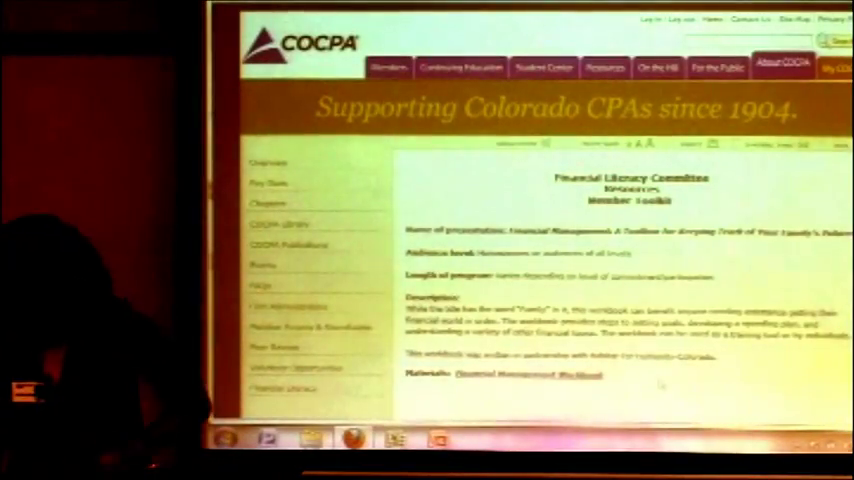
{"action": "scroll", "coordinate": [697, 373], "scroll_direction": "down", "scroll_amount": 2}
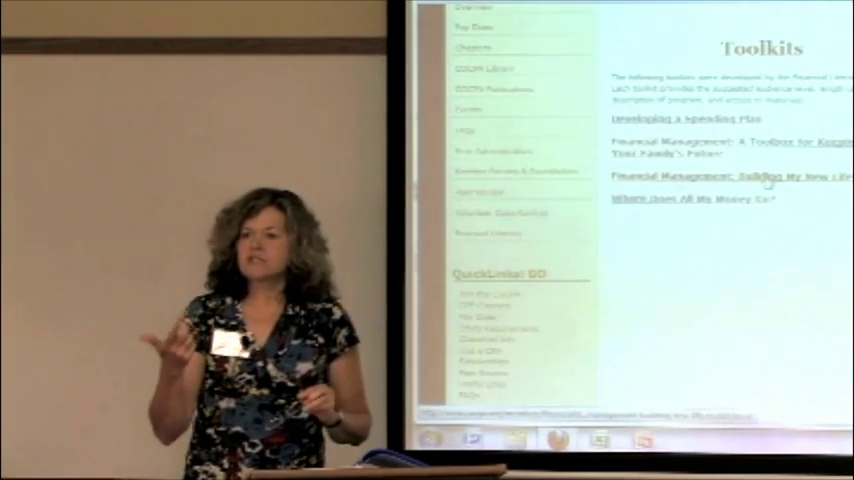
Step: Open the 'Financial Management: Building My New Life' toolkit page from the Toolkits list
{"action": "left_click", "coordinate": [768, 178]}
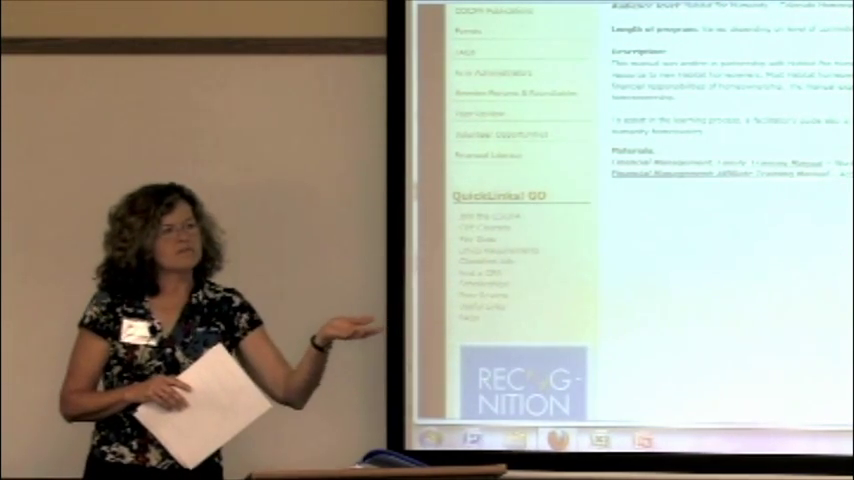
{"action": "scroll", "coordinate": [650, 250], "scroll_direction": "up", "scroll_amount": 2}
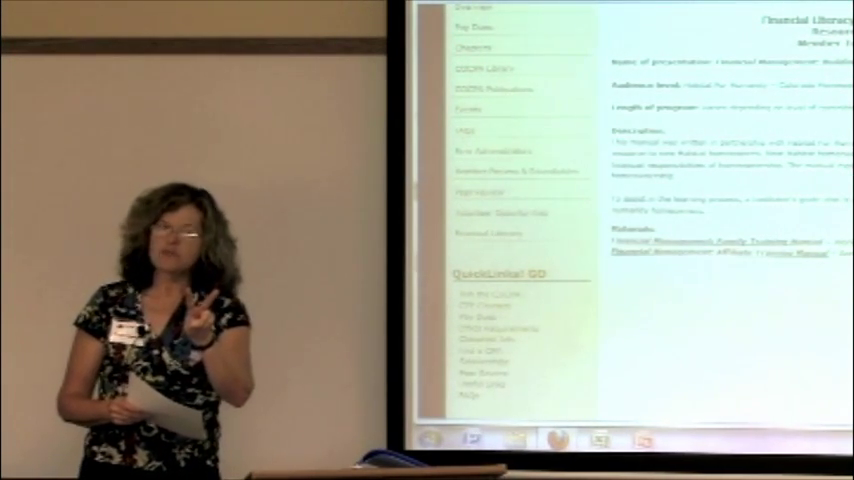
{"action": "scroll", "coordinate": [640, 220], "scroll_direction": "down", "scroll_amount": 3}
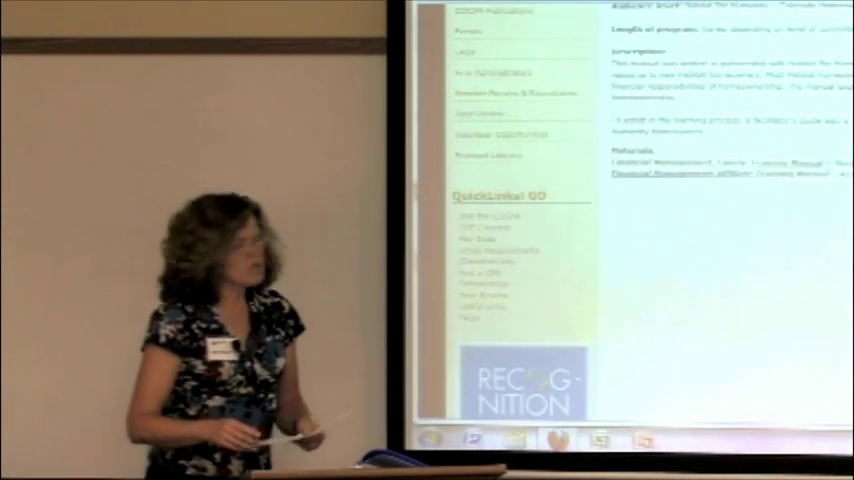
{"action": "scroll", "coordinate": [640, 220], "scroll_direction": "up", "scroll_amount": 5}
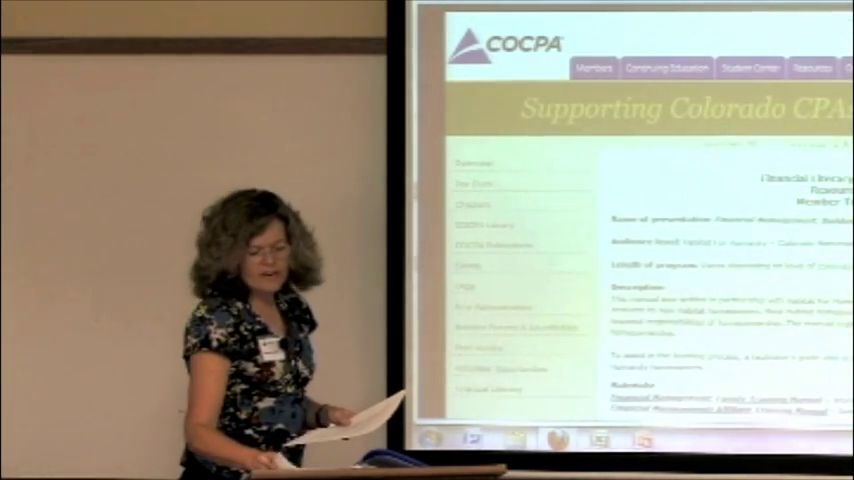
{"action": "scroll", "coordinate": [640, 220], "scroll_direction": "down", "scroll_amount": 4}
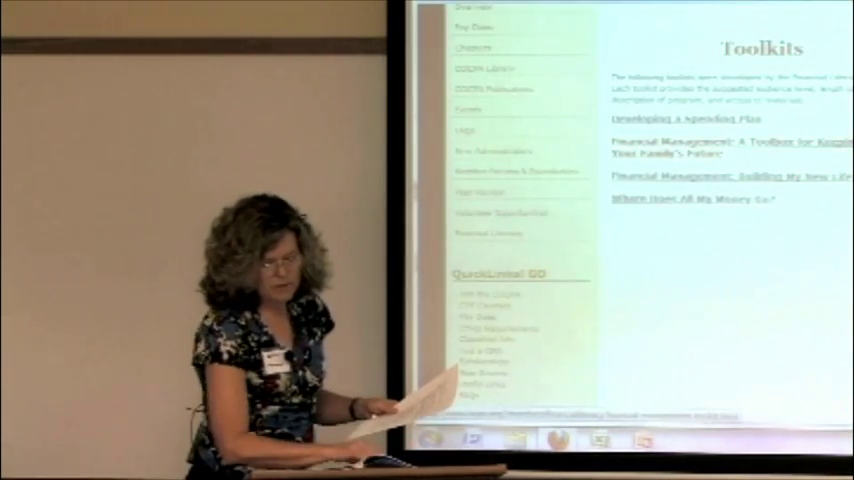
Step: Return to the 'A Toolbox for Keeping Track of Your Family's Future' toolkit page
{"action": "key", "text": "Return"}
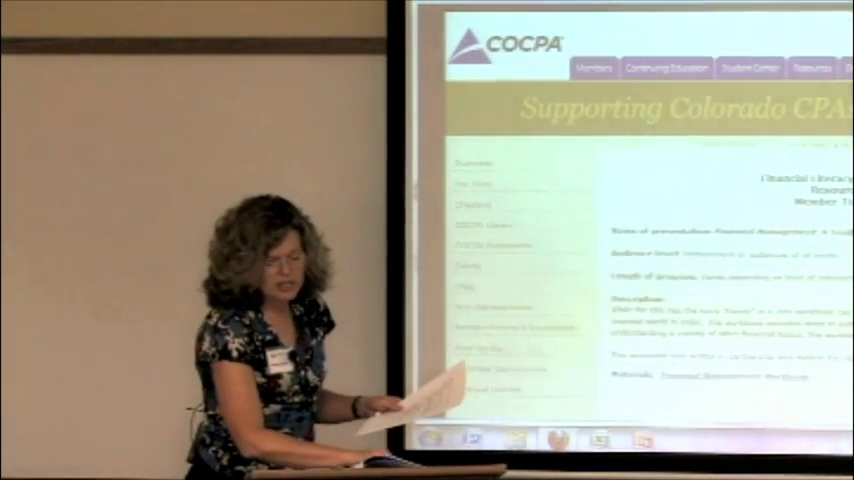
{"action": "scroll", "coordinate": [640, 220], "scroll_direction": "down", "scroll_amount": 3}
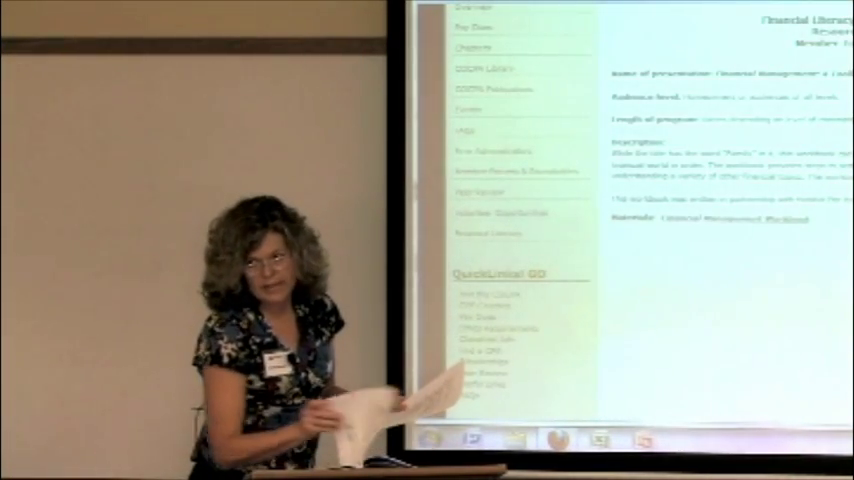
Step: Open the Financial Management Workbook PDF and view it in the PDF reader
{"action": "left_click", "coordinate": [760, 222]}
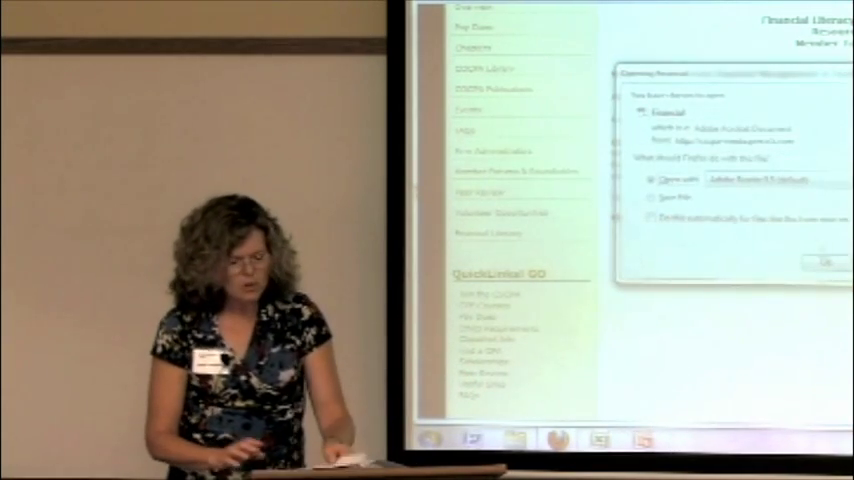
{"action": "left_click", "coordinate": [838, 266]}
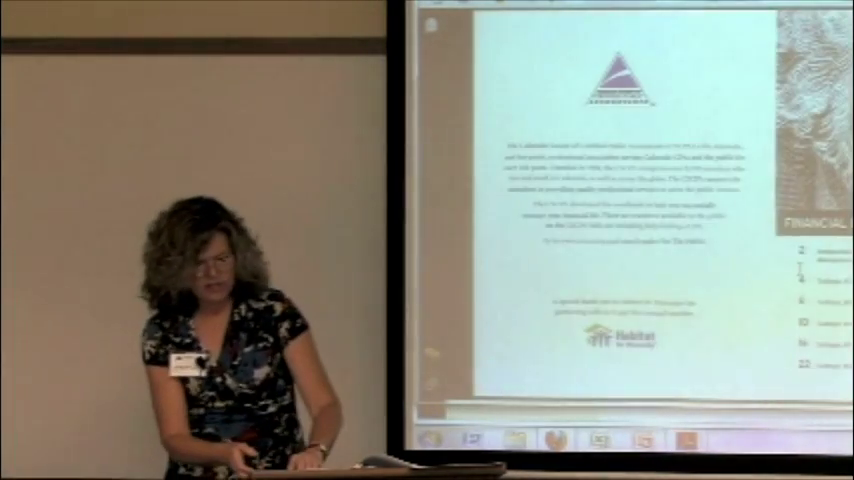
Step: Page through the workbook, zoomed to fit the whole page, to the Monthly Spending Plan spread
{"action": "key", "text": "Page_Down"}
{"action": "key", "text": "Page_Down"}
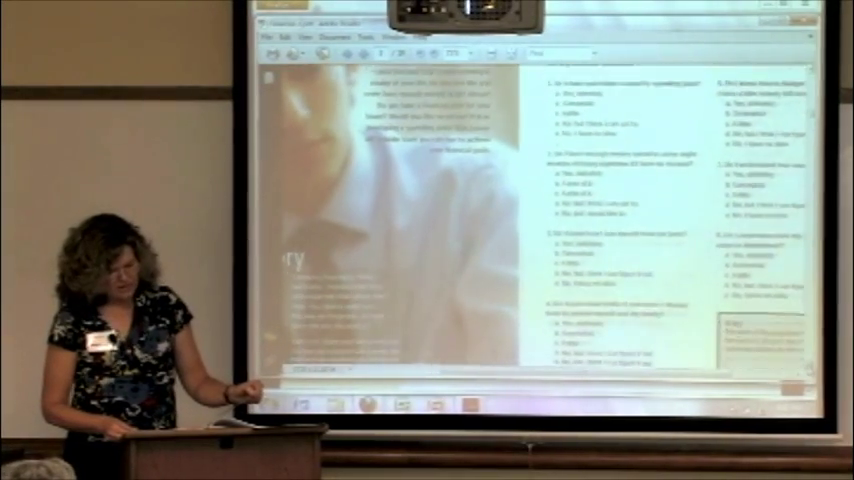
{"action": "scroll", "coordinate": [540, 220], "scroll_direction": "down", "scroll_amount": 5}
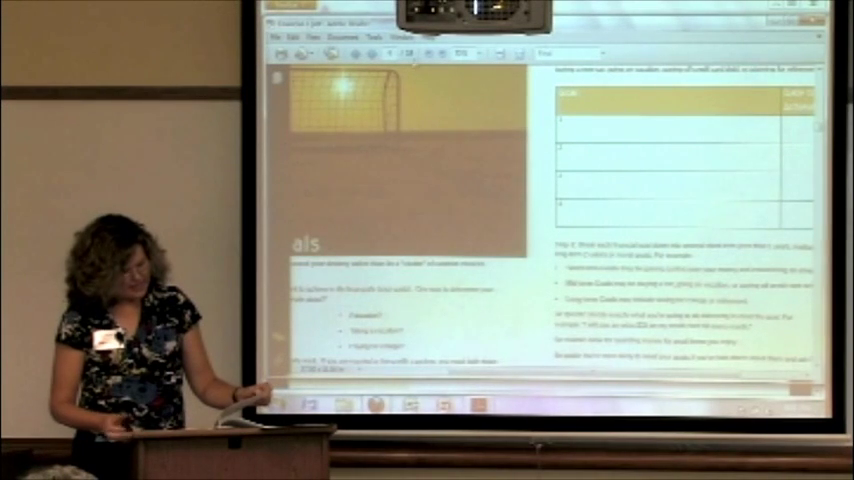
{"action": "scroll", "coordinate": [540, 220], "scroll_direction": "down", "scroll_amount": 1}
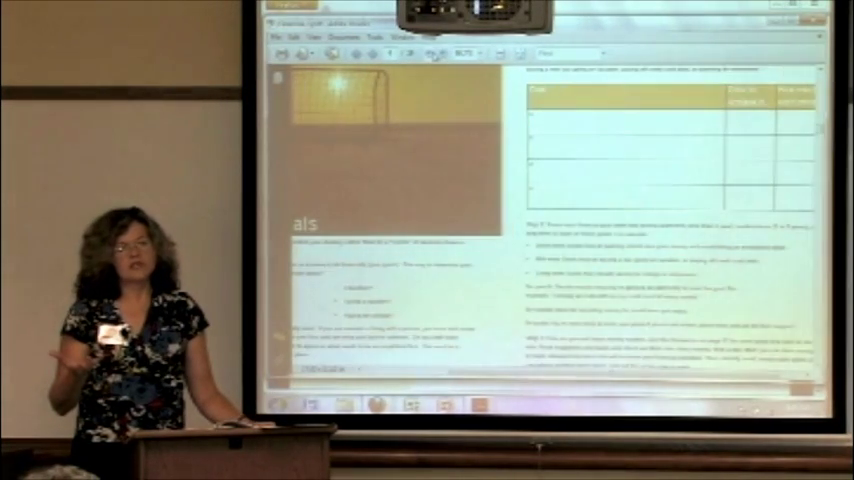
{"action": "left_click", "coordinate": [430, 56]}
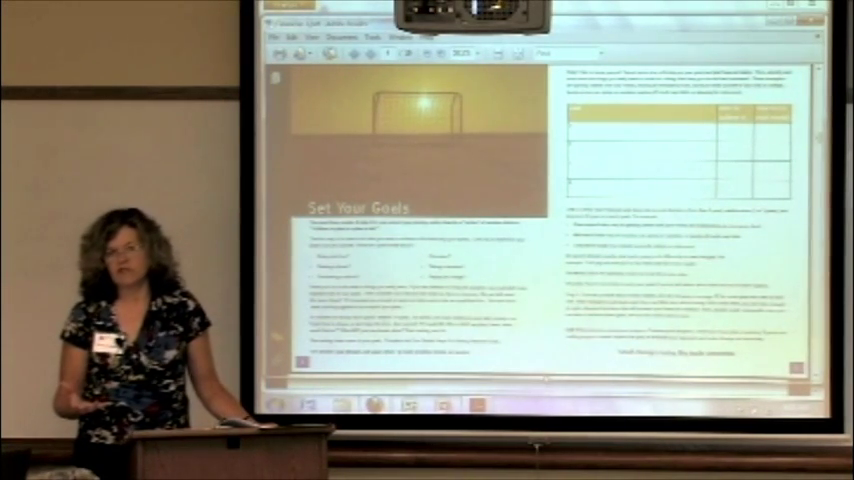
{"action": "scroll", "coordinate": [545, 220], "scroll_direction": "up", "scroll_amount": 1}
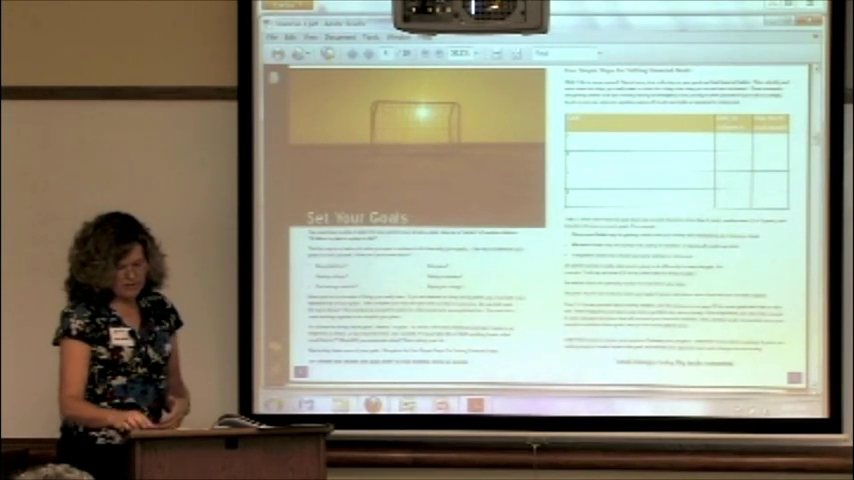
{"action": "key", "text": "Page_Down"}
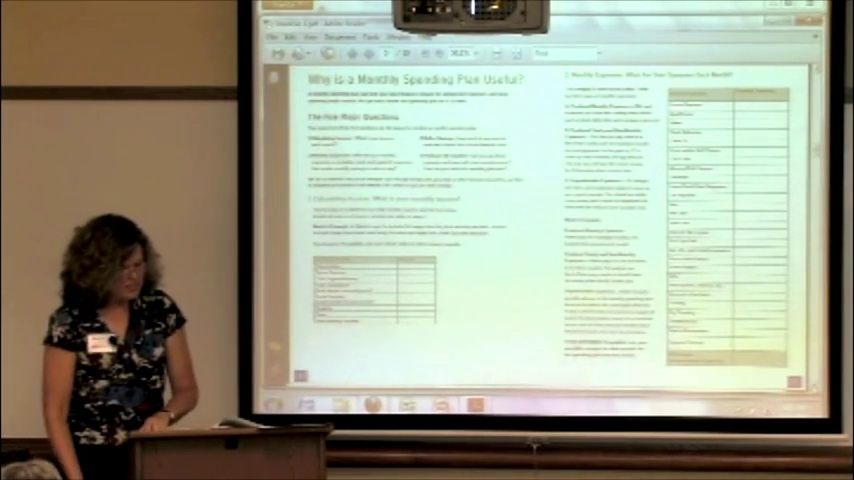
{"action": "scroll", "coordinate": [540, 220], "scroll_direction": "down", "scroll_amount": 1}
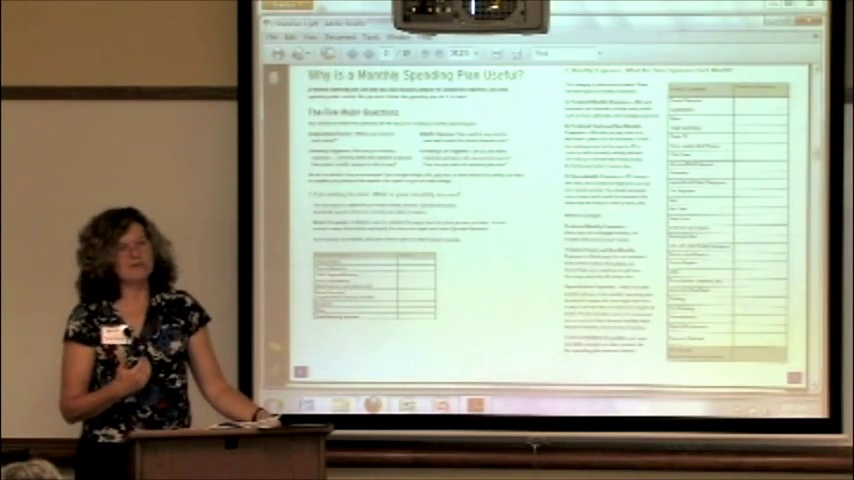
Step: Page forward to the spread pairing better savings with Wrapping Up and Notes
{"action": "key", "text": "Page_Down"}
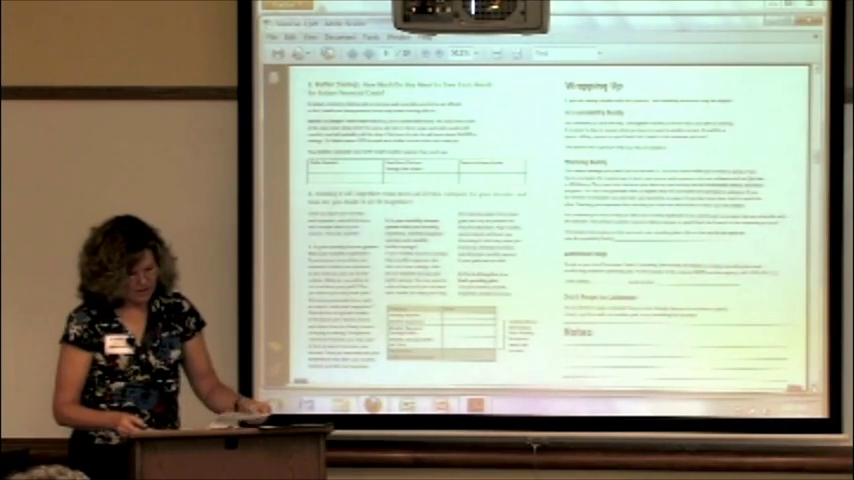
{"action": "scroll", "coordinate": [540, 220], "scroll_direction": "down", "scroll_amount": 1}
{"action": "scroll", "coordinate": [540, 220], "scroll_direction": "down", "scroll_amount": 1}
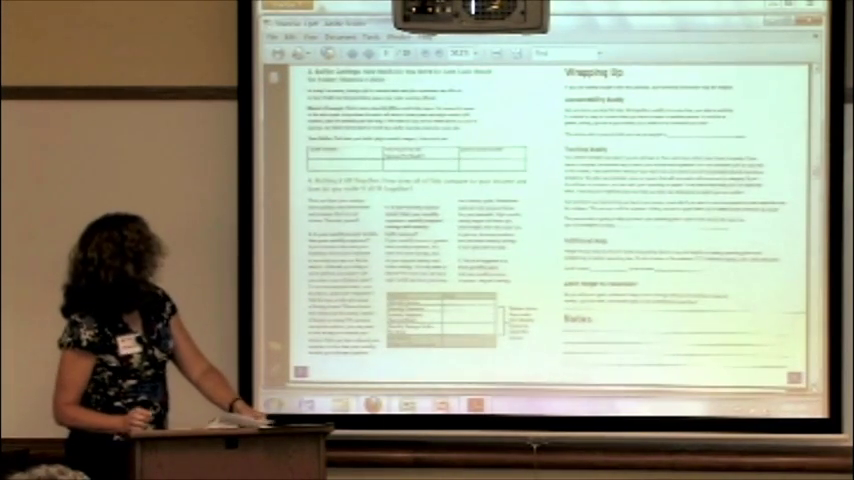
Step: Page through Good Credit and Credit Card Basics to the Debt and Savings Plan spread
{"action": "key", "text": "Page_Down"}
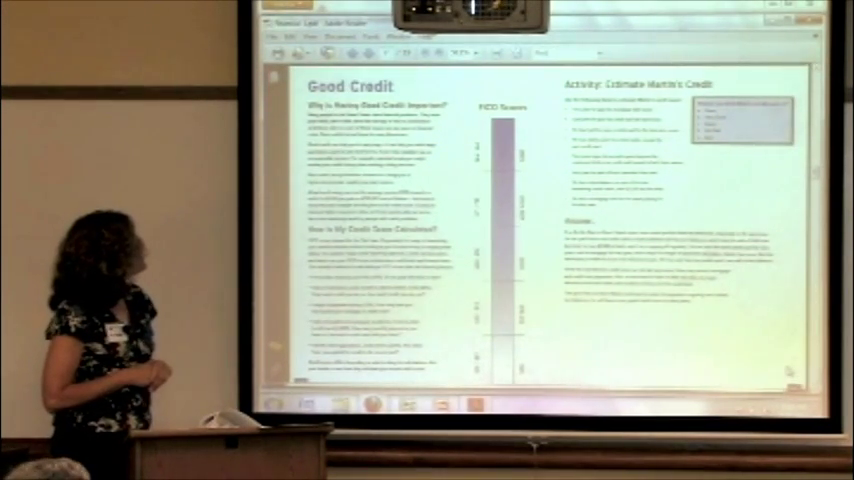
{"action": "scroll", "coordinate": [540, 230], "scroll_direction": "down", "scroll_amount": 1}
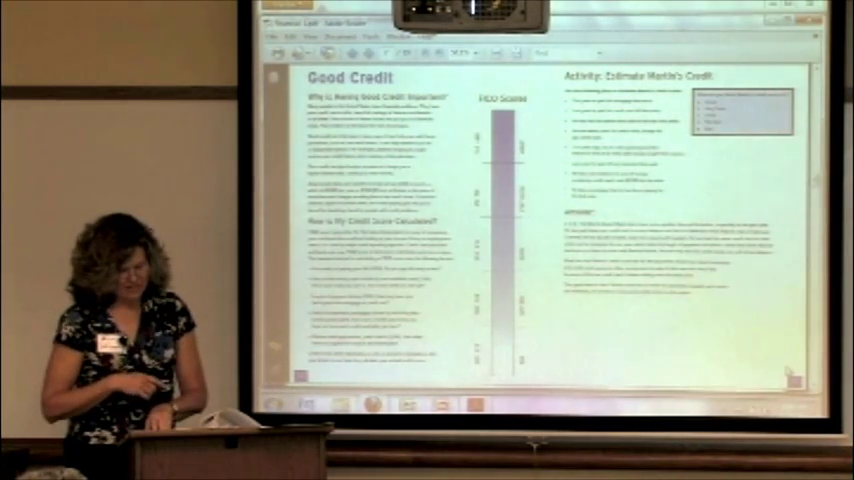
{"action": "scroll", "coordinate": [540, 230], "scroll_direction": "down", "scroll_amount": 1}
{"action": "key", "text": "Page_Down"}
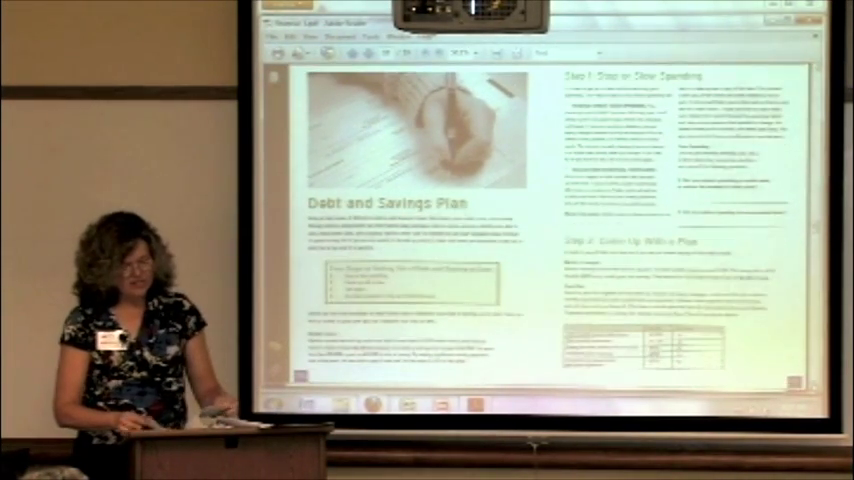
{"action": "key", "text": "Page_Down"}
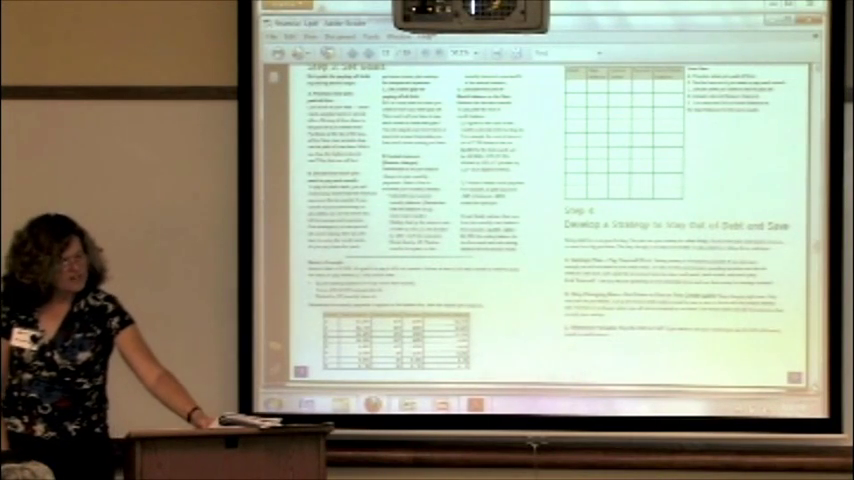
Step: Page ahead through Predatory Lending, Tax Laws and insurance, then back to Step 5: Set Goals
{"action": "key", "text": "Page_Down"}
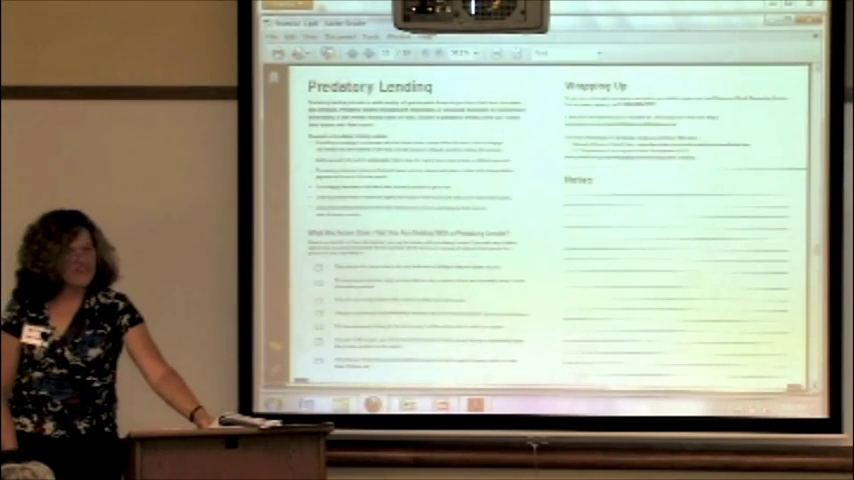
{"action": "key", "text": "Page_Down"}
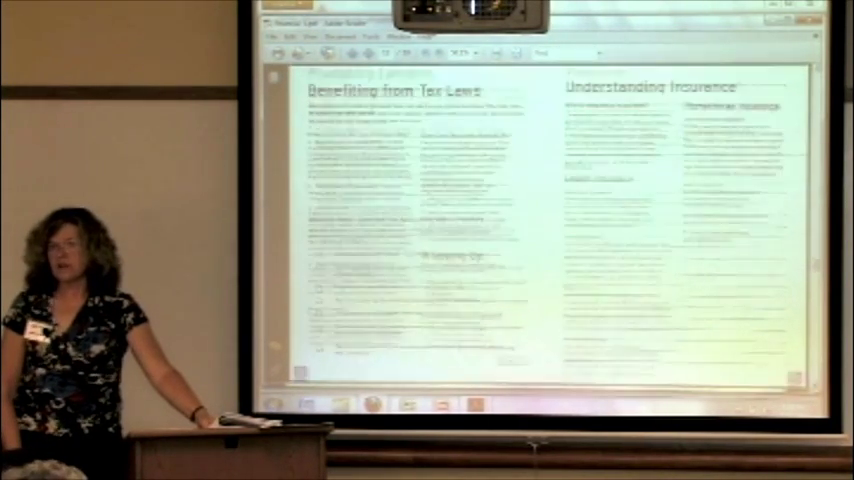
{"action": "key", "text": "Page_Down"}
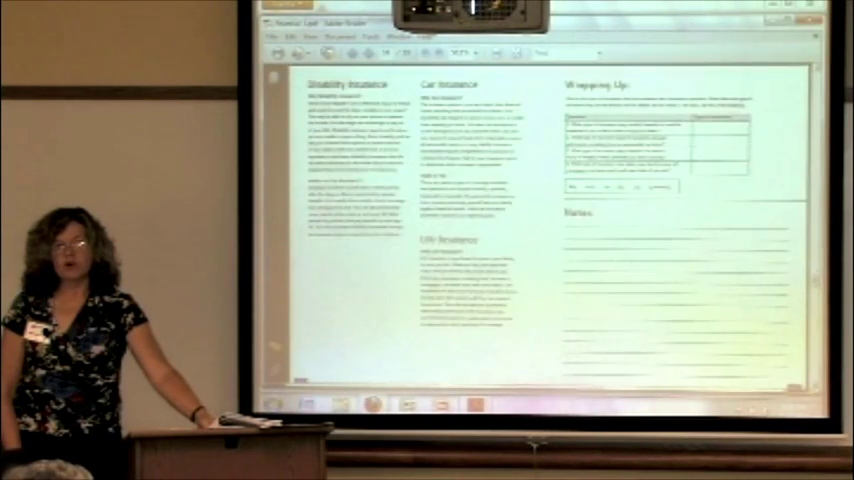
{"action": "key", "text": "Page_Up"}
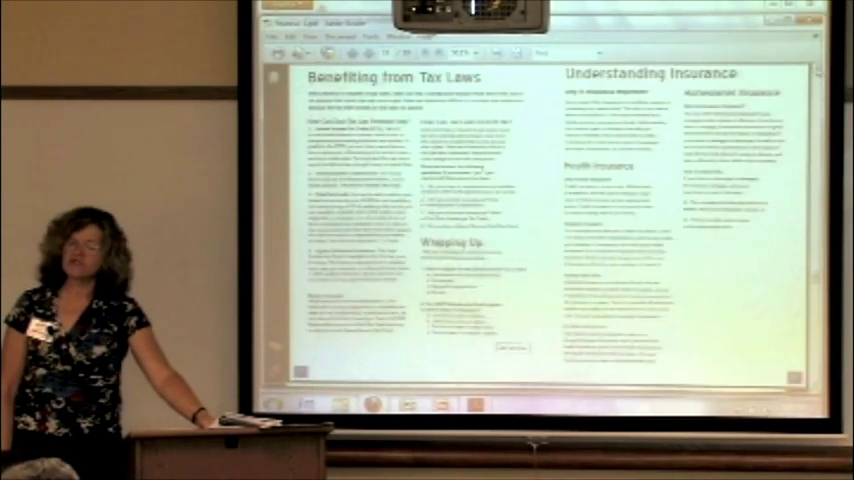
{"action": "key", "text": "Page_Up"}
{"action": "key", "text": "Page_Up"}
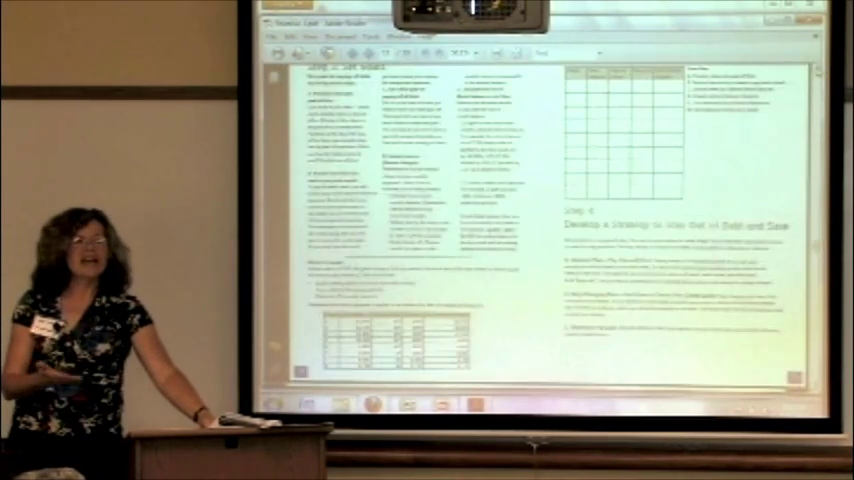
{"action": "key", "text": "Page_Up"}
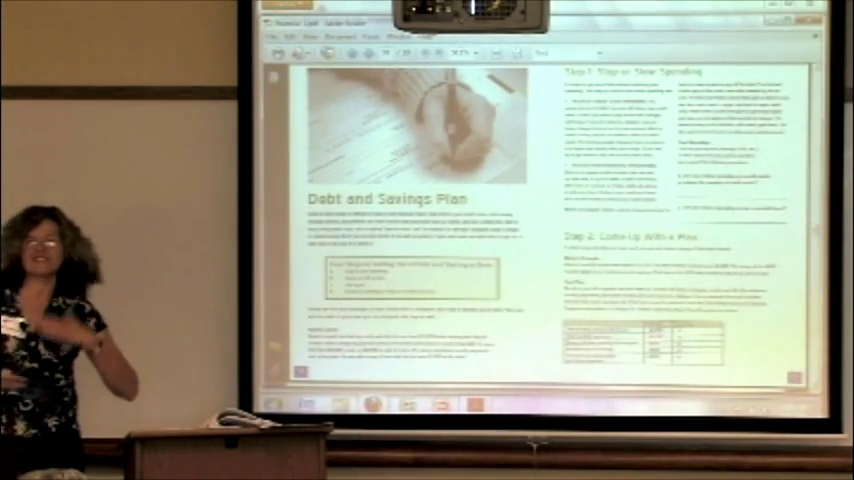
Step: Page forward past Cut Costs, Tax Laws and Disability Insurance to Where Am I Now?
{"action": "key", "text": "Page_Down"}
{"action": "scroll", "coordinate": [540, 230], "scroll_direction": "down", "scroll_amount": 1}
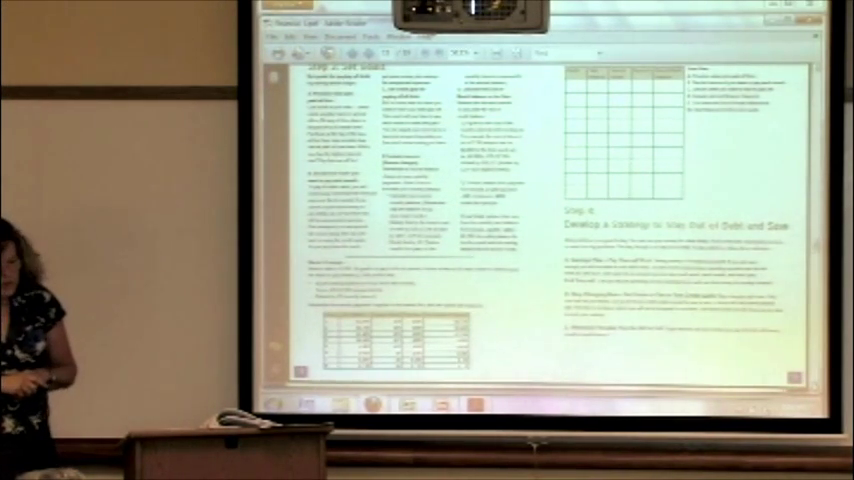
{"action": "key", "text": "Page_Down"}
{"action": "scroll", "coordinate": [540, 230], "scroll_direction": "down", "scroll_amount": 1}
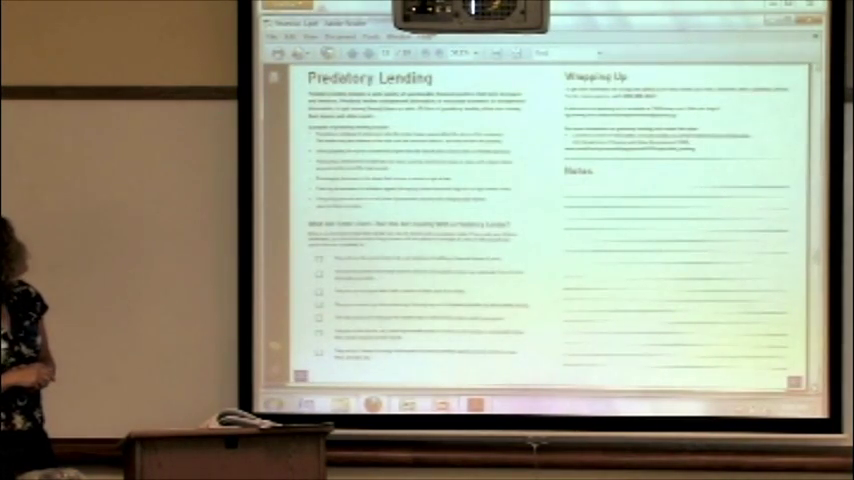
{"action": "key", "text": "Page_Down"}
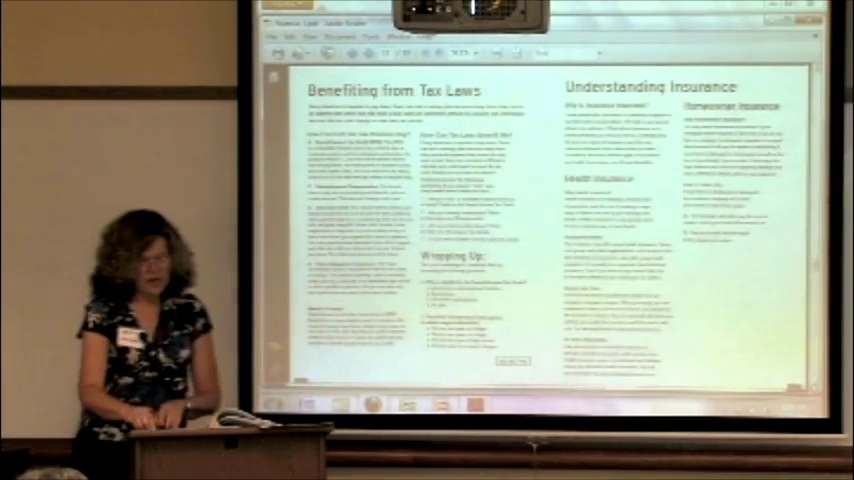
{"action": "key", "text": "Page_Down"}
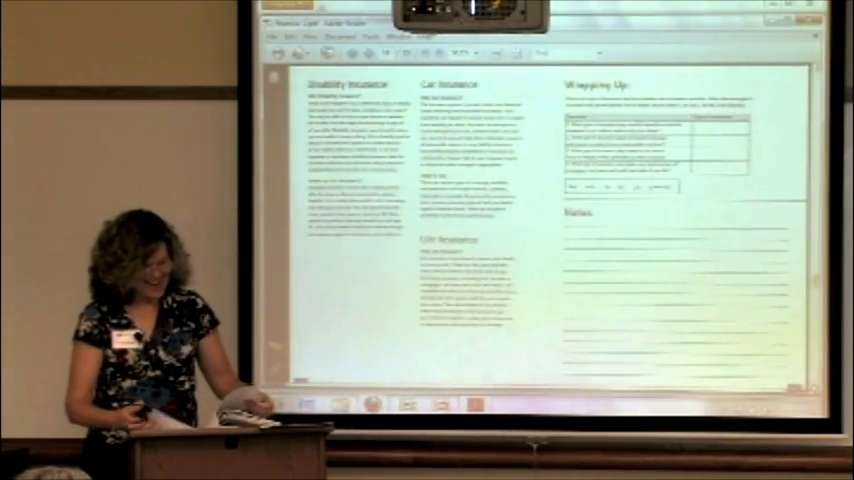
{"action": "key", "text": "Page_Down"}
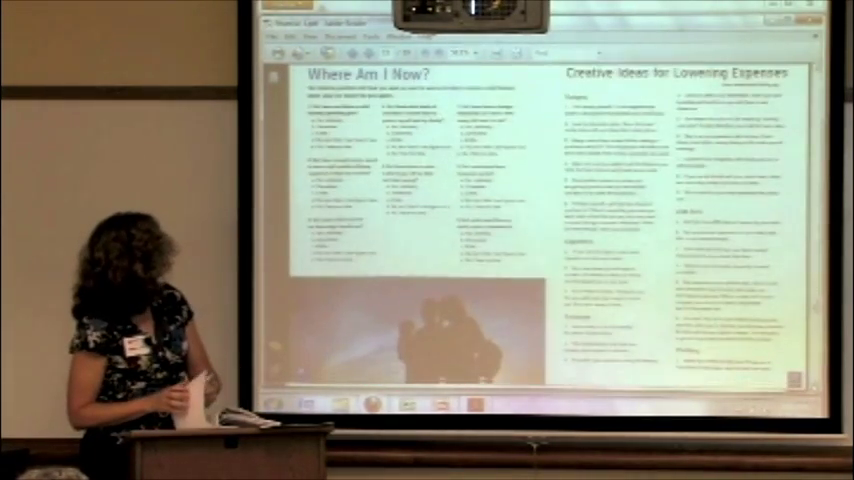
Step: Page past the Resources page to the Notes and My Feedback page
{"action": "key", "text": "Page_Down"}
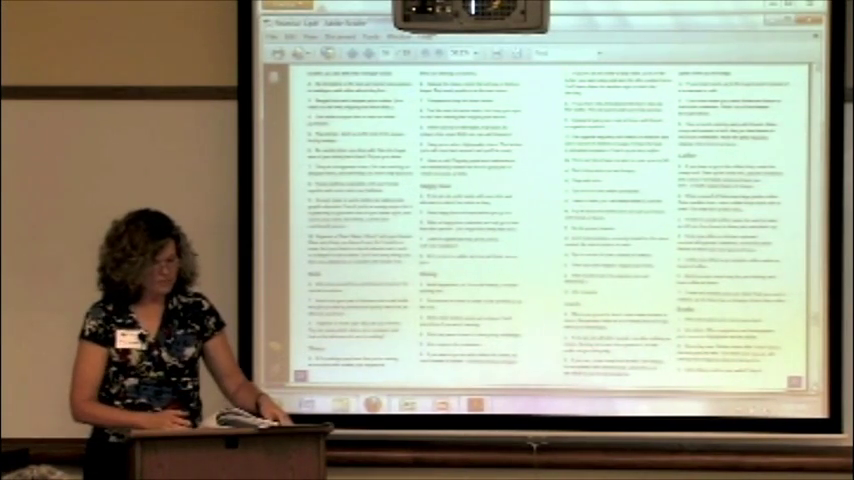
{"action": "scroll", "coordinate": [540, 230], "scroll_direction": "down", "scroll_amount": 5}
{"action": "scroll", "coordinate": [540, 230], "scroll_direction": "down", "scroll_amount": 5}
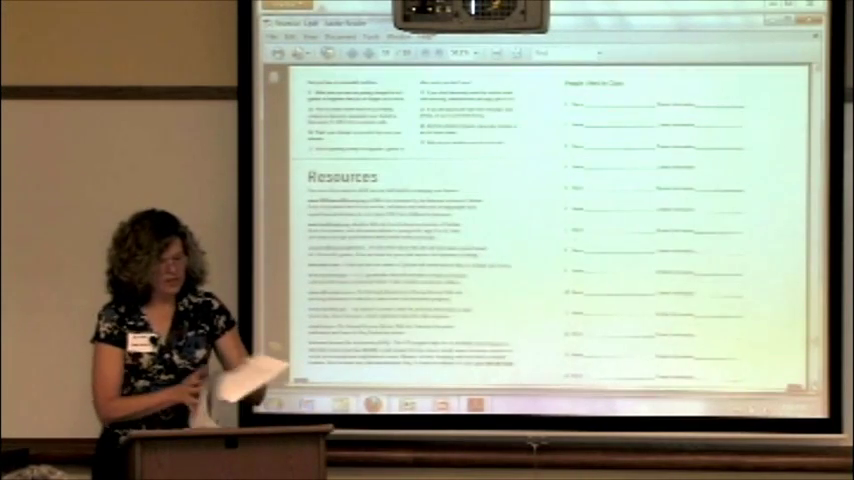
{"action": "key", "text": "Page_Down"}
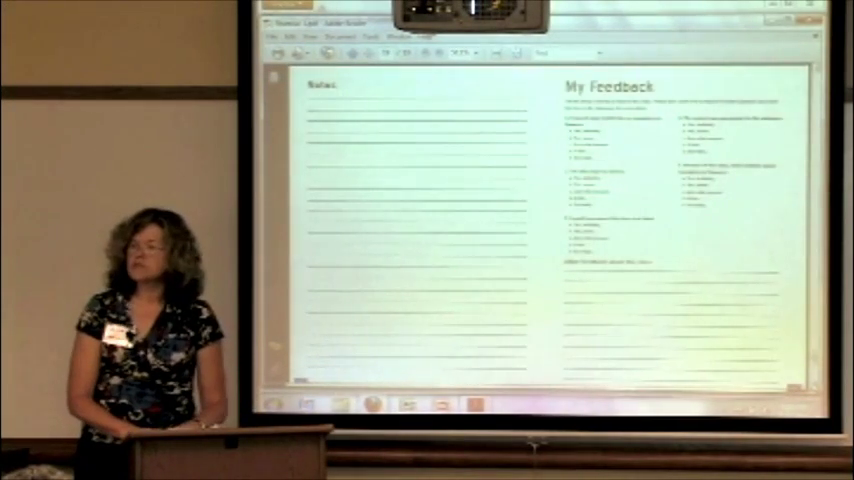
{"action": "scroll", "coordinate": [540, 230], "scroll_direction": "down", "scroll_amount": 1}
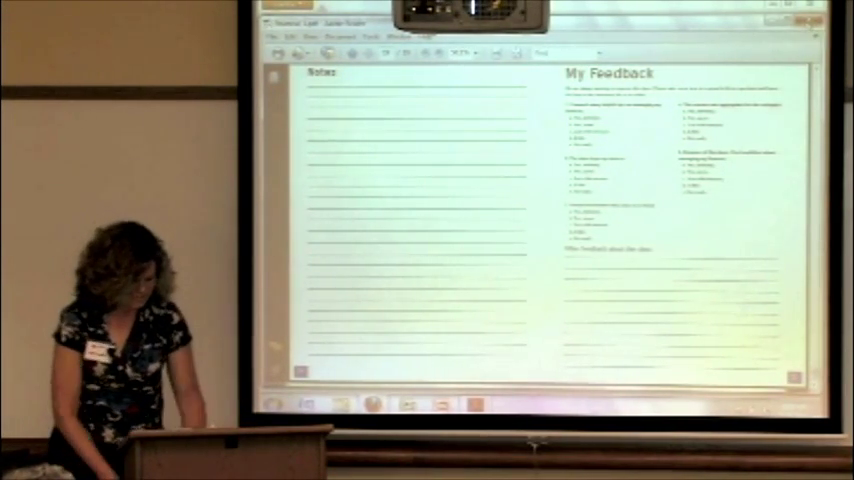
Step: Switch from Adobe Reader to Firefox showing the downloaded workbook files
{"action": "key", "text": "alt+Tab"}
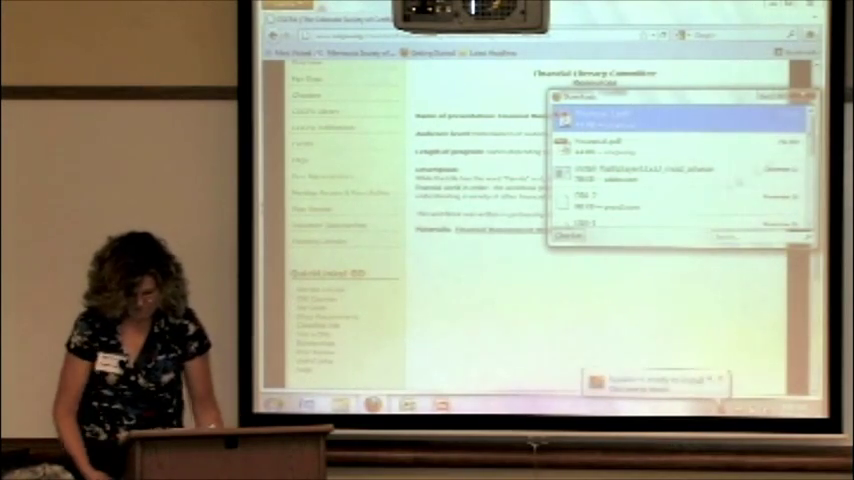